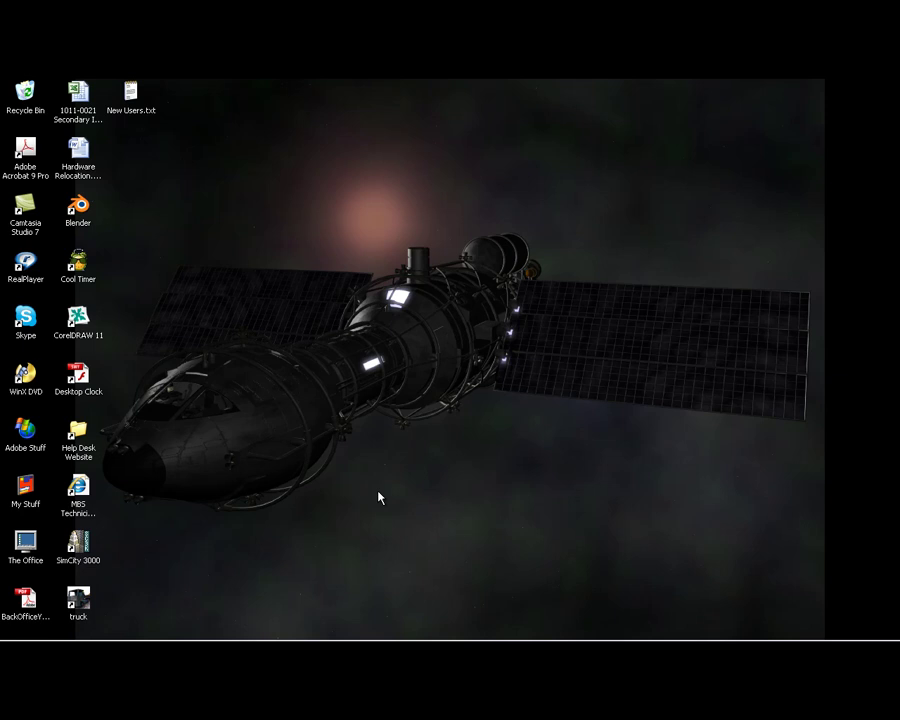
Create a new folder named 'Downloads 2' inside My Documents
mouse_move(327, 636)
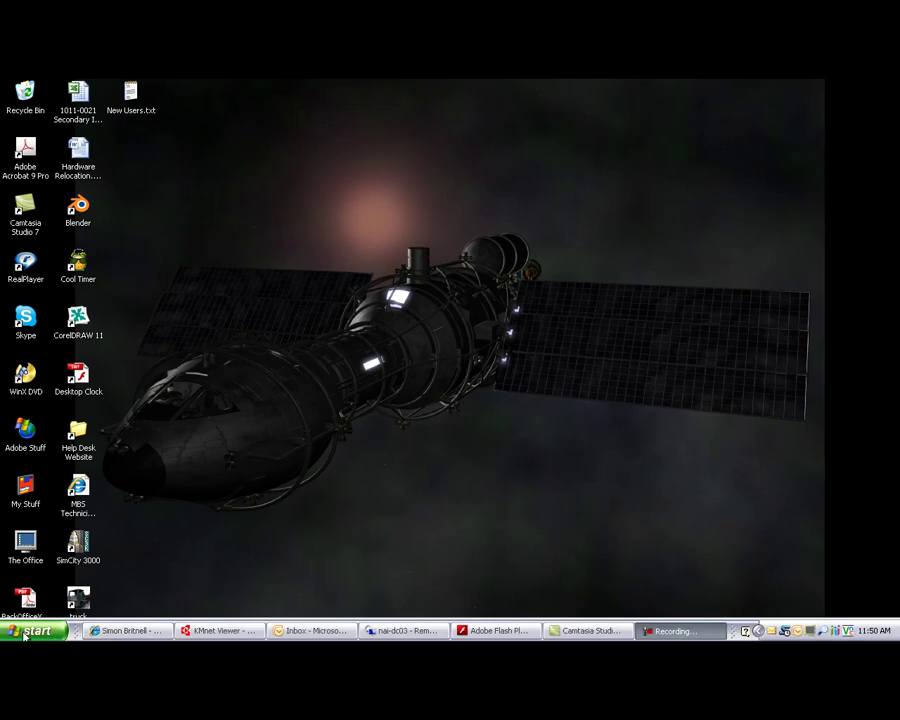
click(30, 632)
click(178, 316)
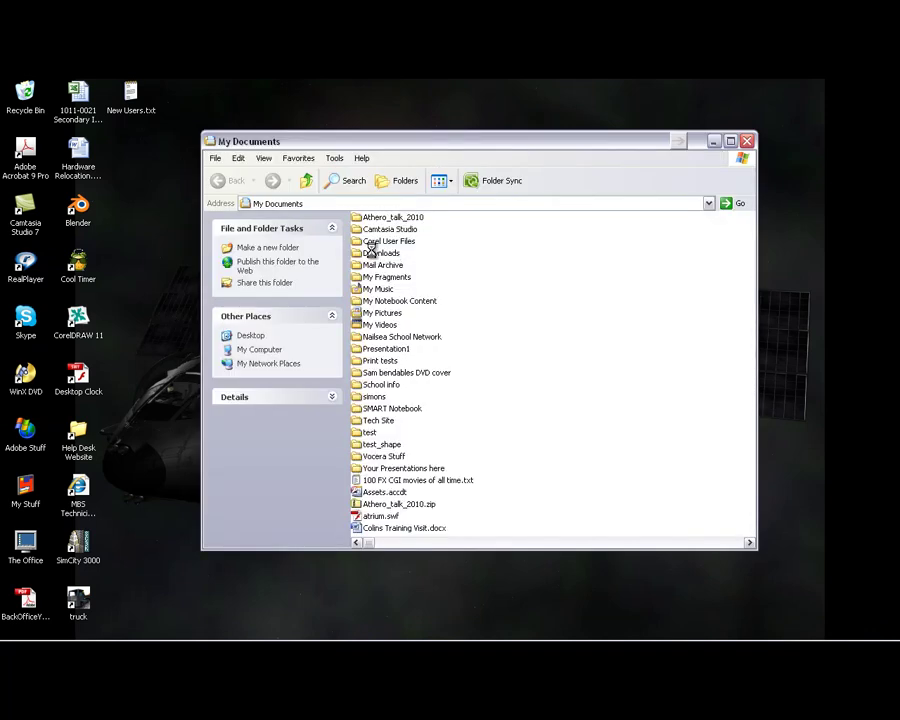
right_click(570, 380)
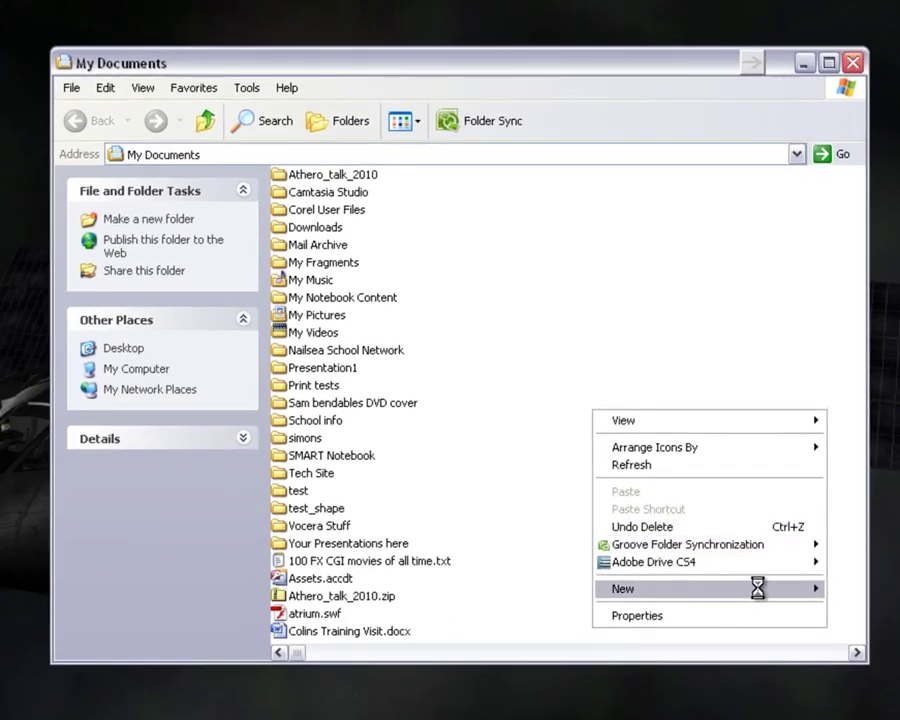
mouse_move(760, 596)
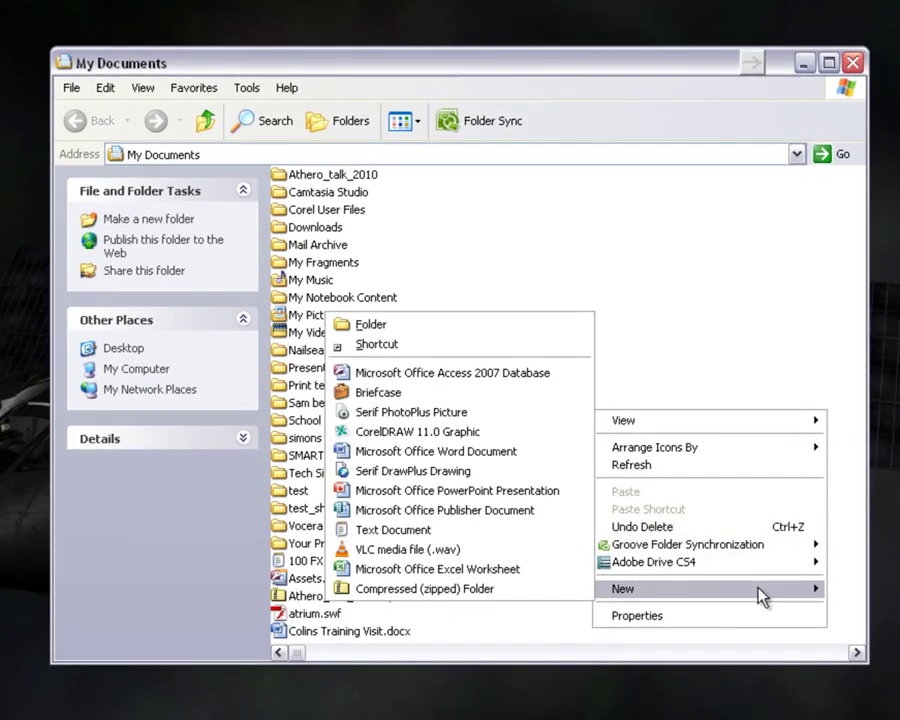
click(463, 327)
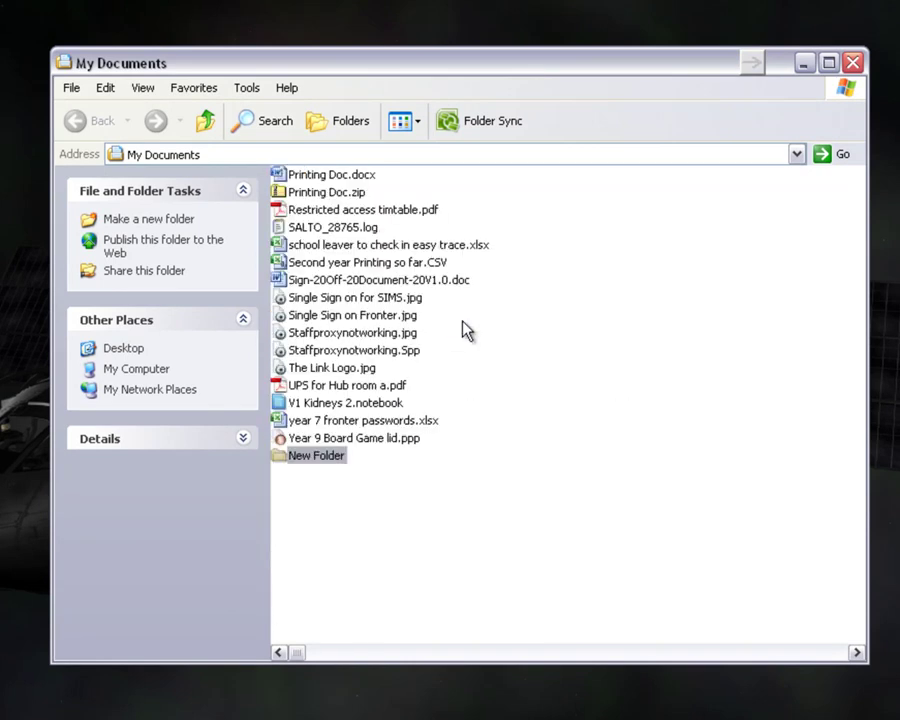
text(Do)
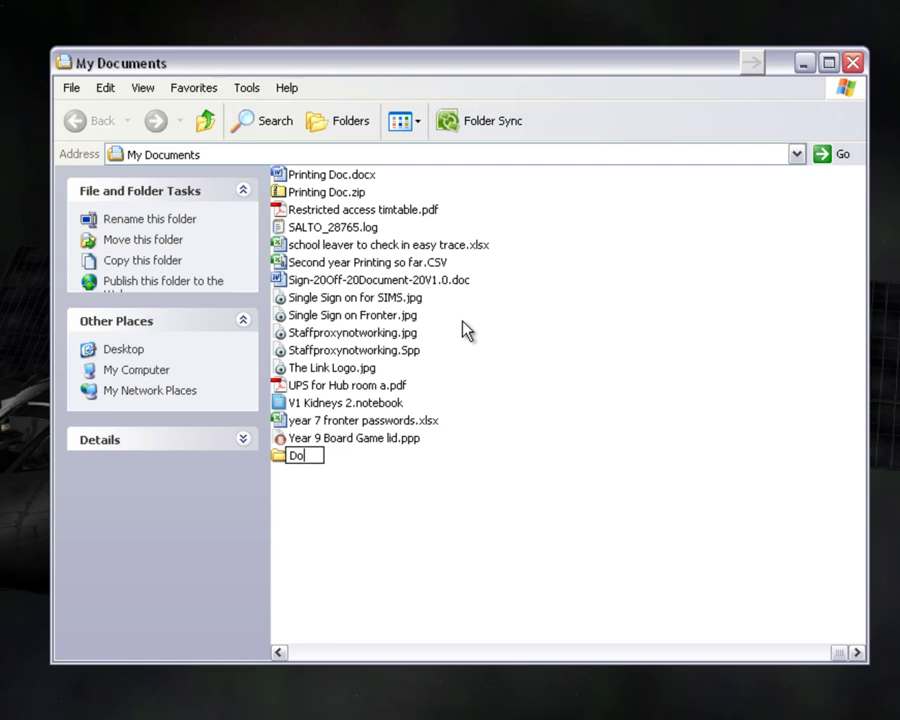
text(wnloads 2)
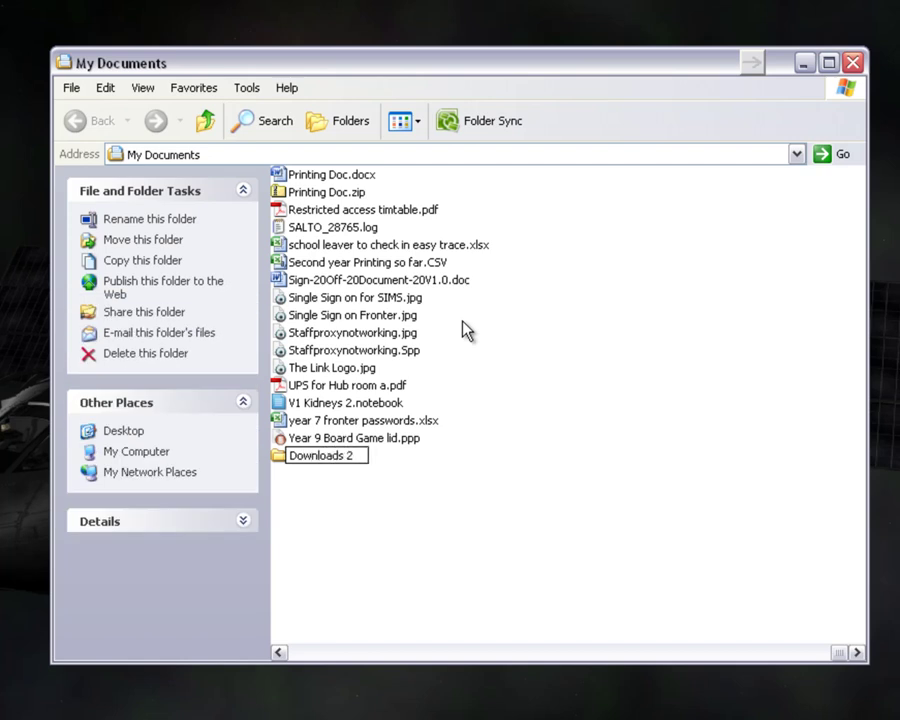
key(Return)
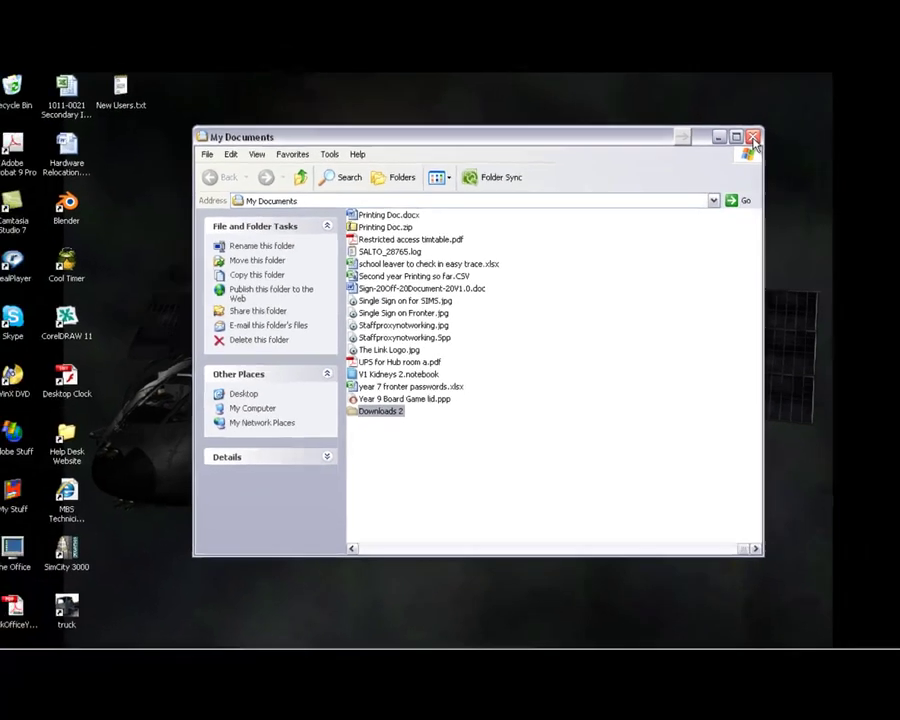
Close the My Documents window and go to the Start menu to launch Internet Explorer
click(851, 64)
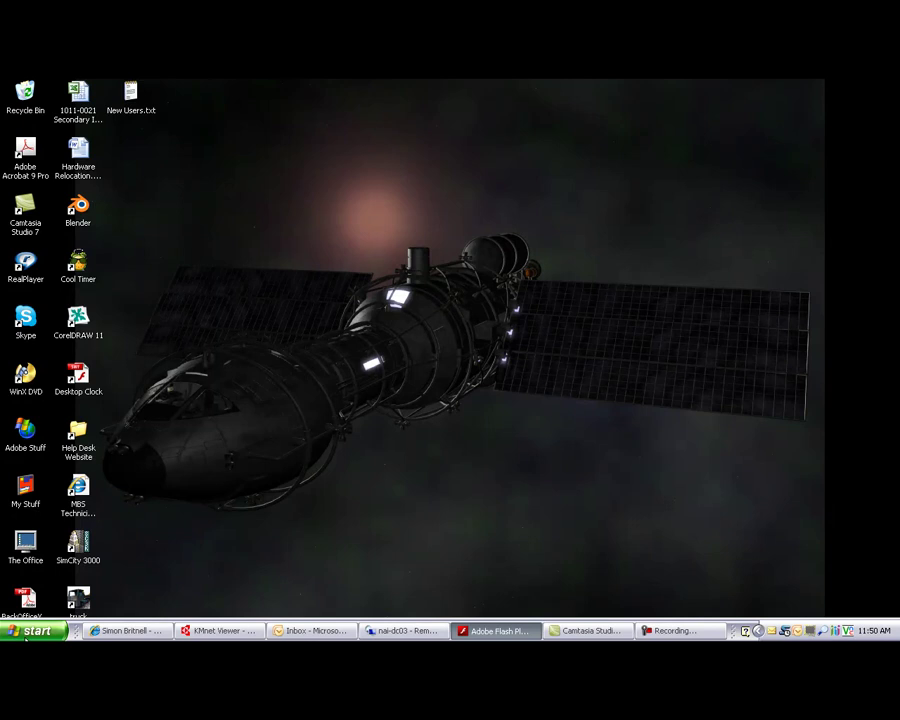
click(30, 630)
key(Escape)
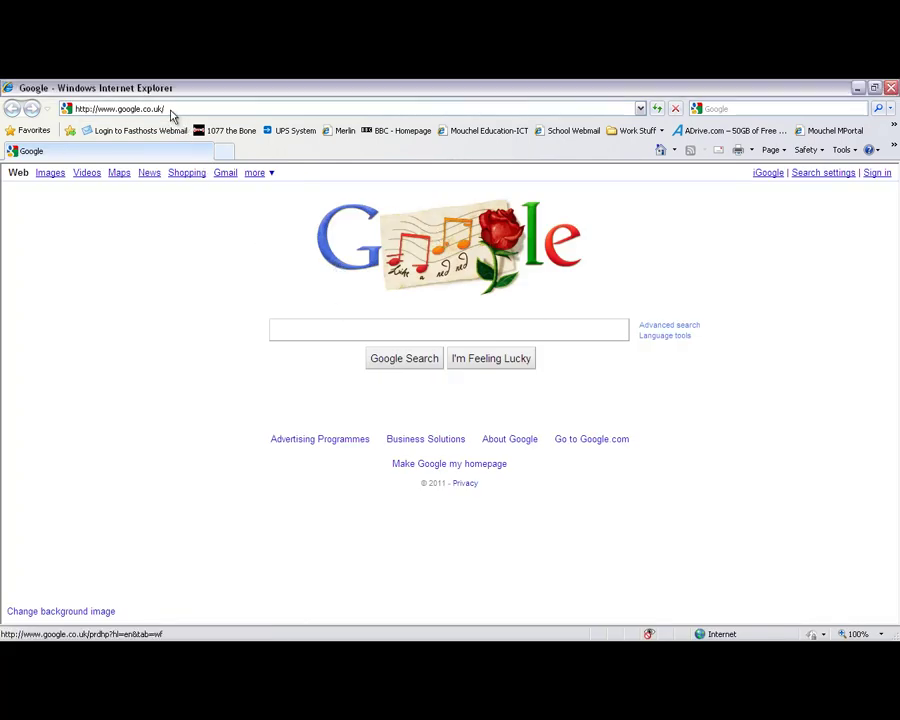
click(125, 110)
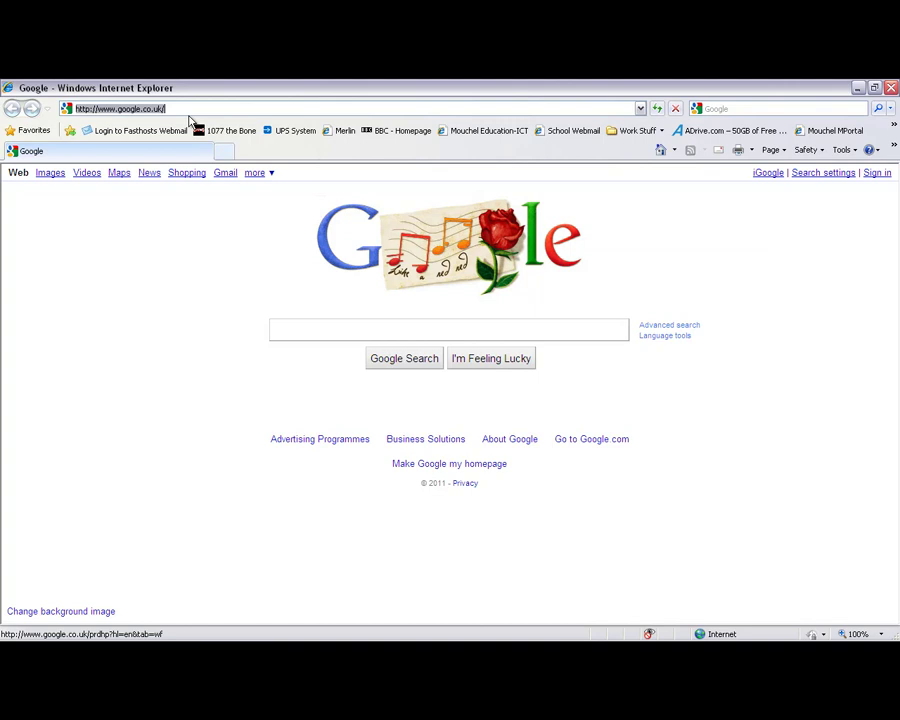
text(http:)
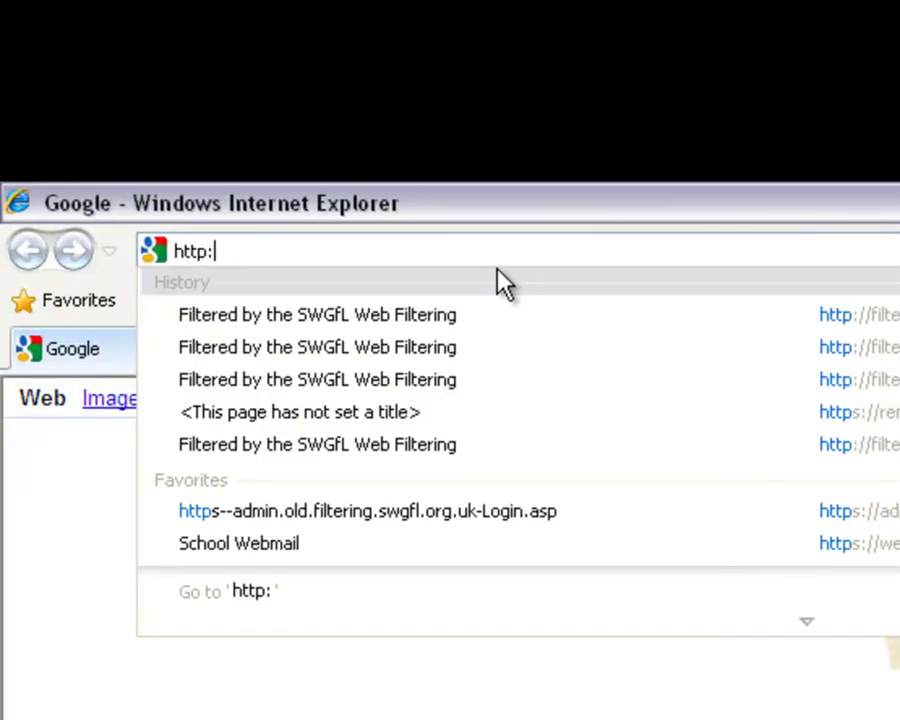
key(BackSpace)
text(s://)
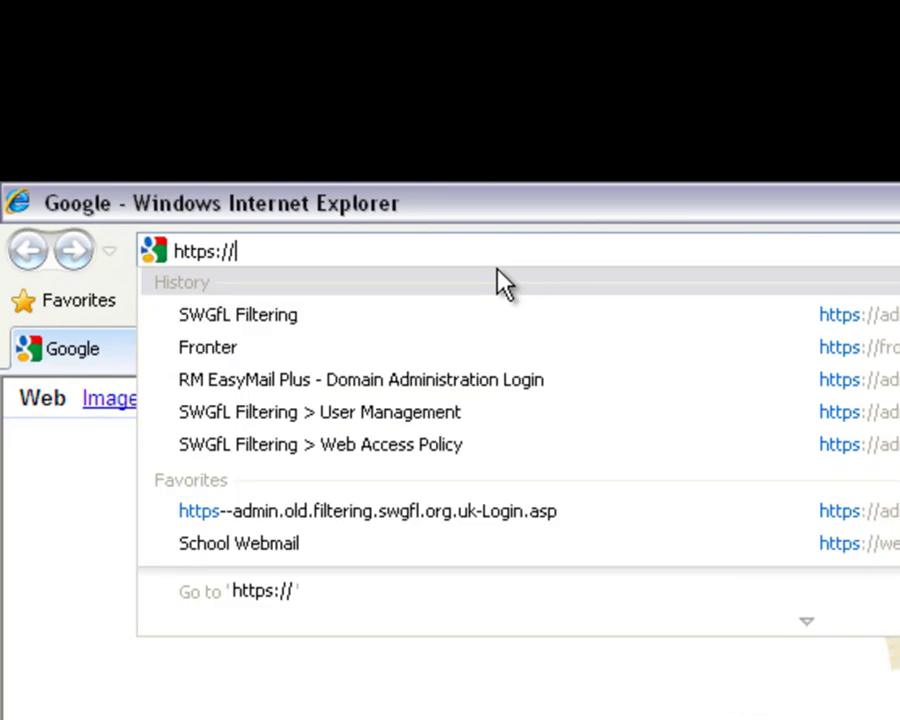
text(citrix)
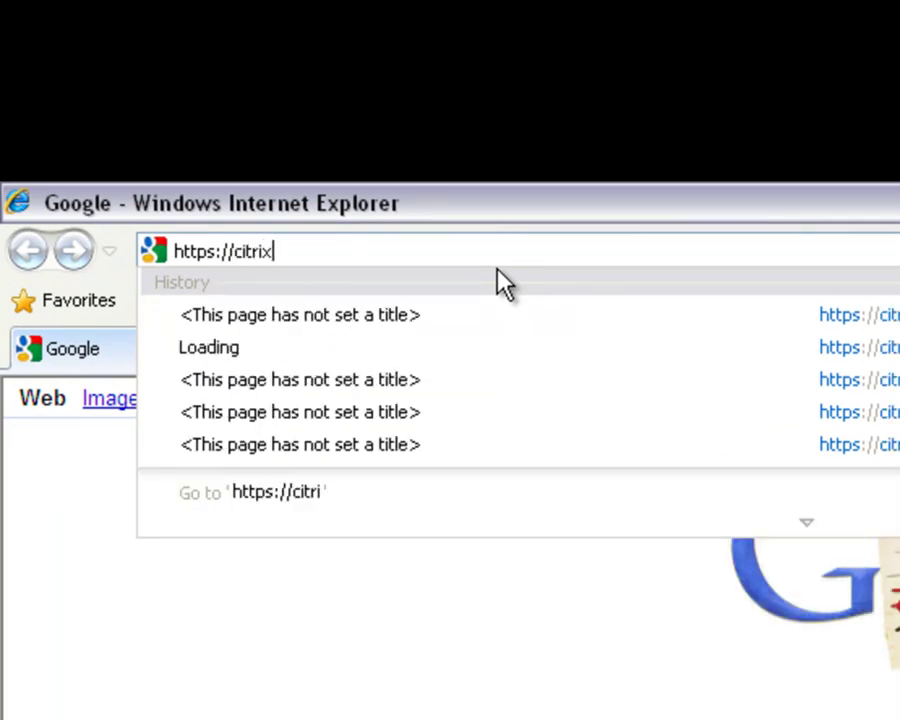
text(.nailsea.)
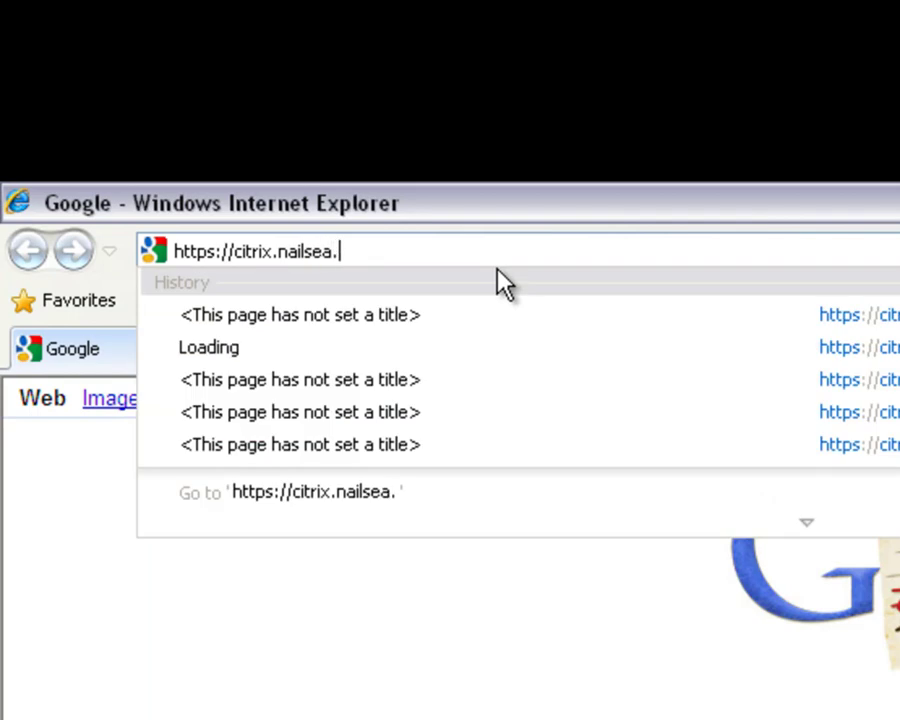
text(n-somers)
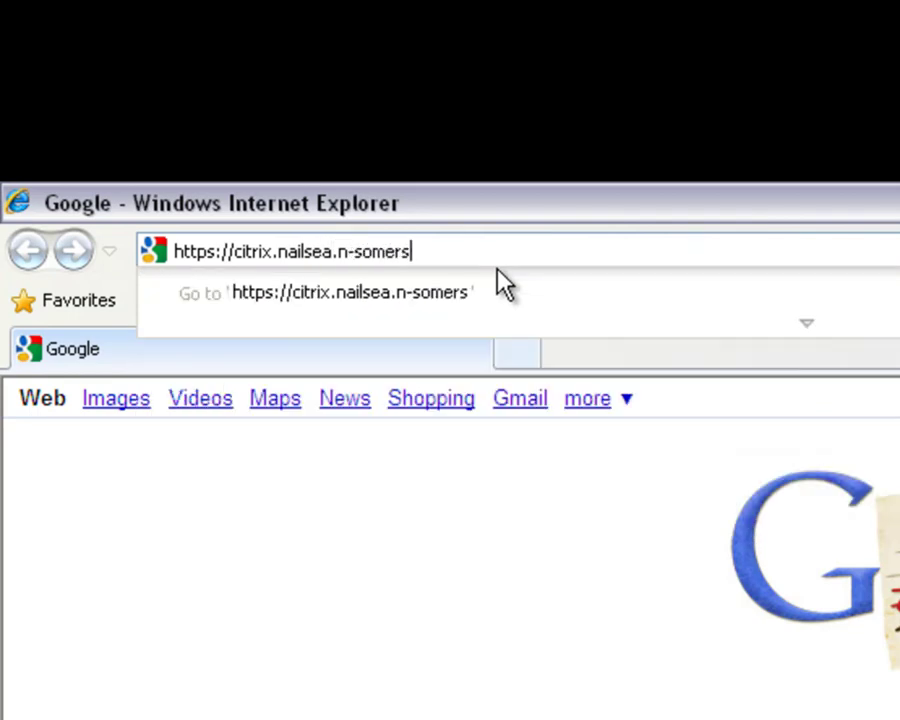
text(et.sch.)
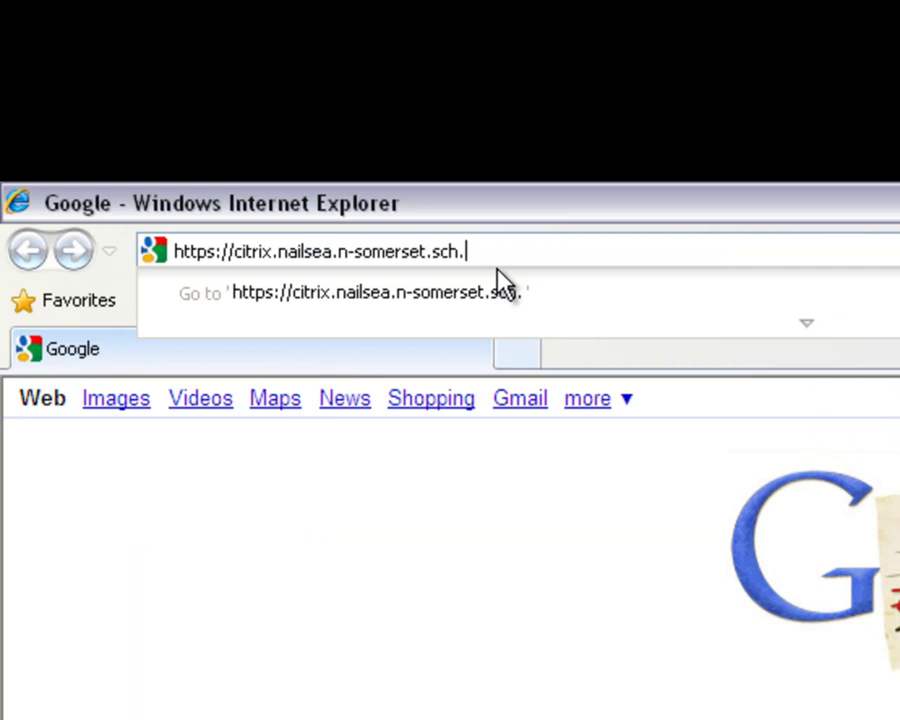
text(uk)
key(Return)
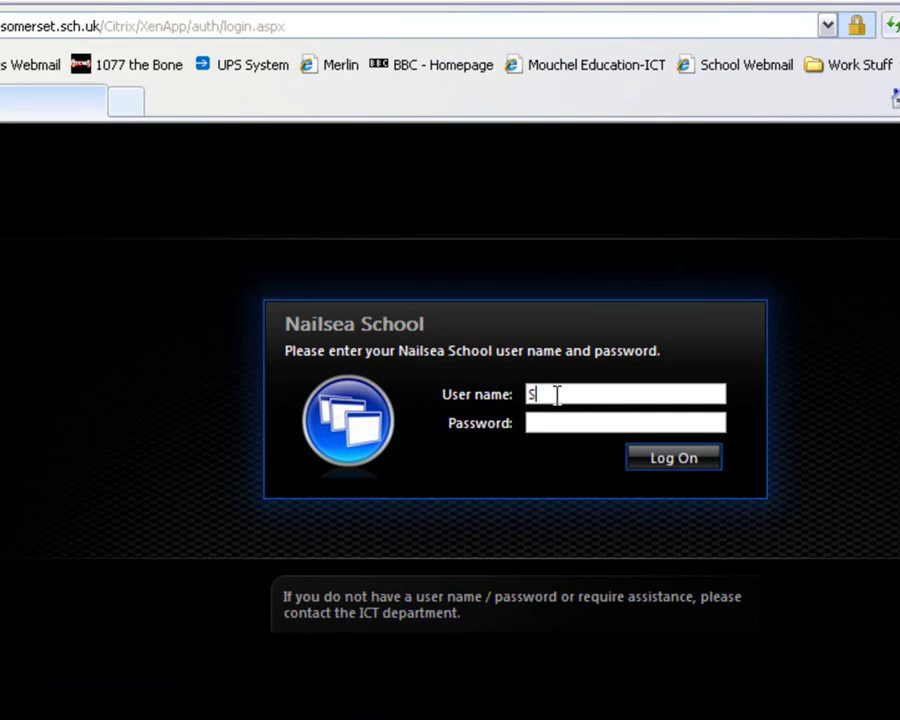
Enter the account user name on the Citrix log-on form
text(Britne)
text(*)
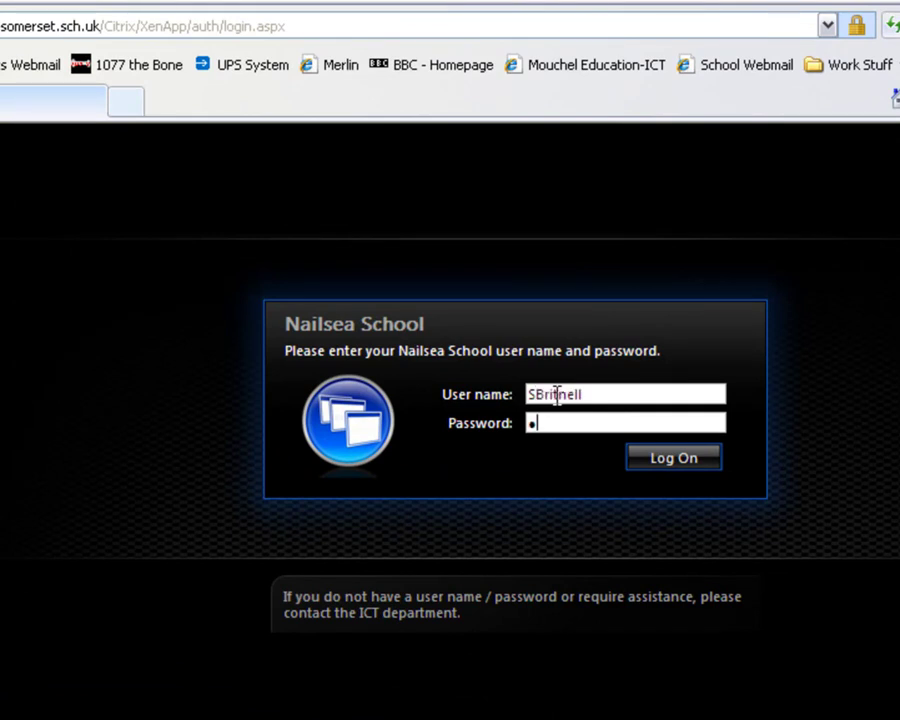
text(*************)
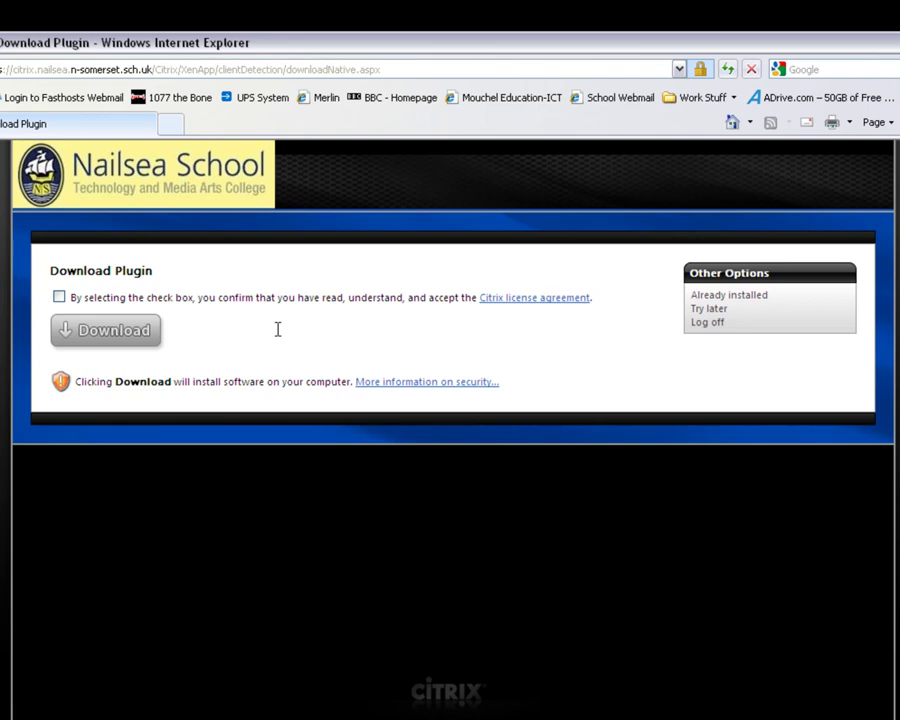
Accept the Citrix license agreement on the Download Plugin page
click(58, 298)
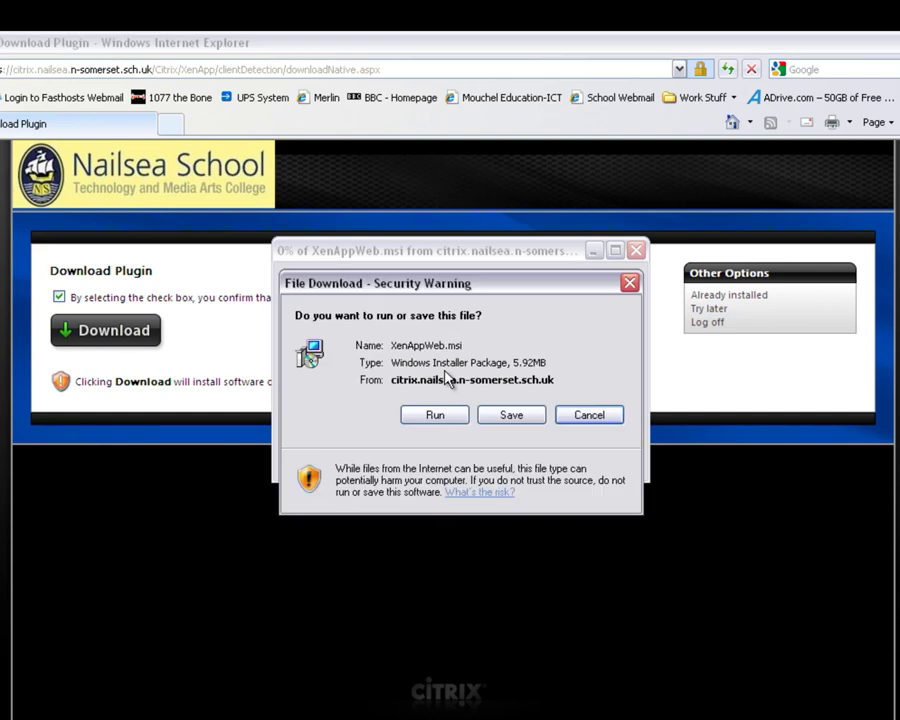
Save XenAppWeb.msi into My Documents\Downloads 2, then dismiss the download notice and close Internet Explorer
click(513, 416)
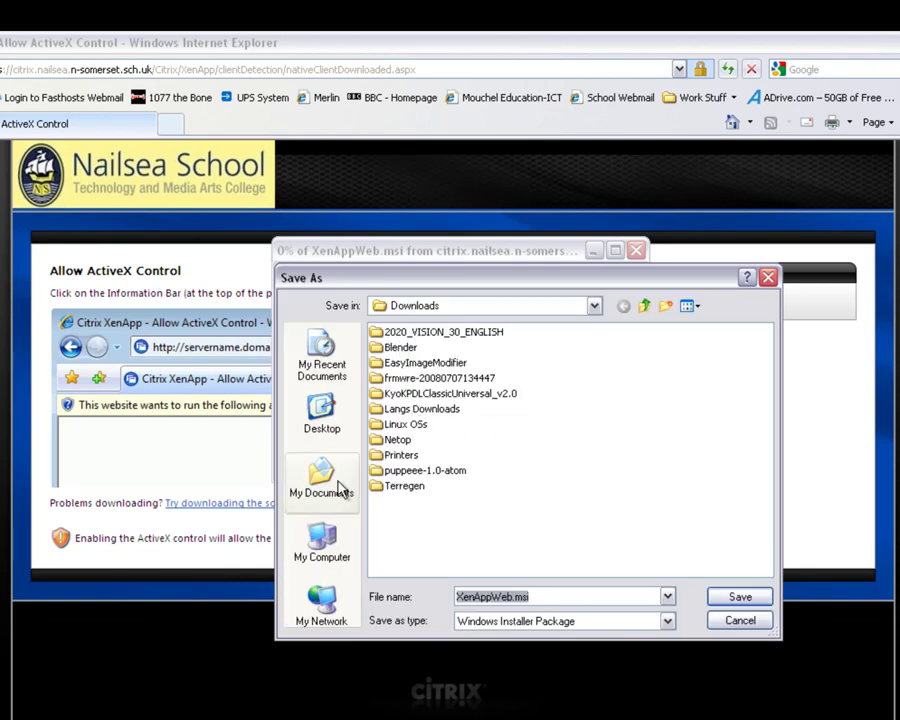
click(644, 306)
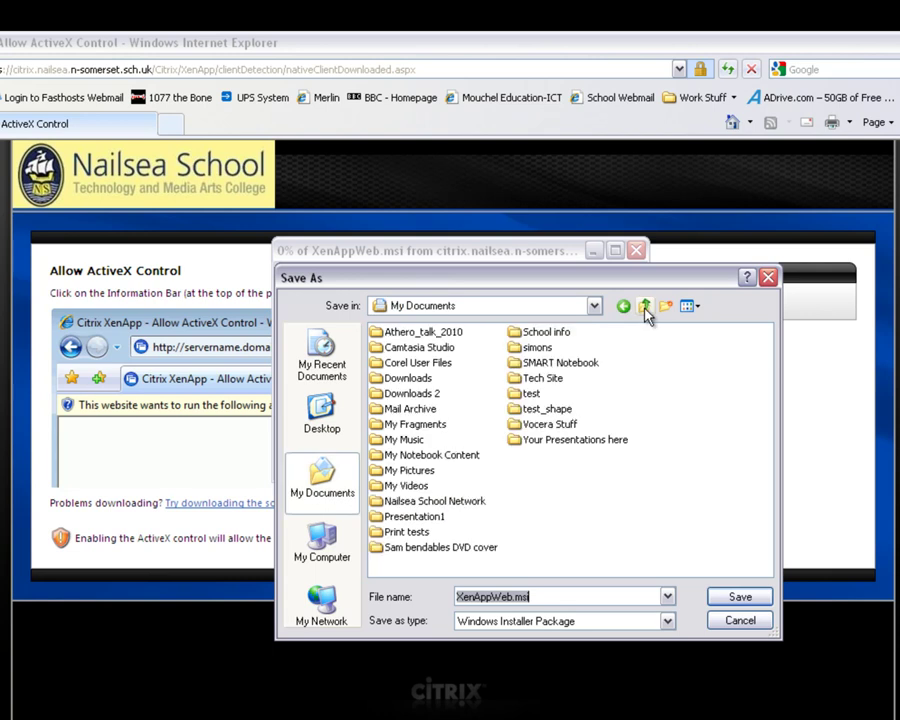
click(413, 394)
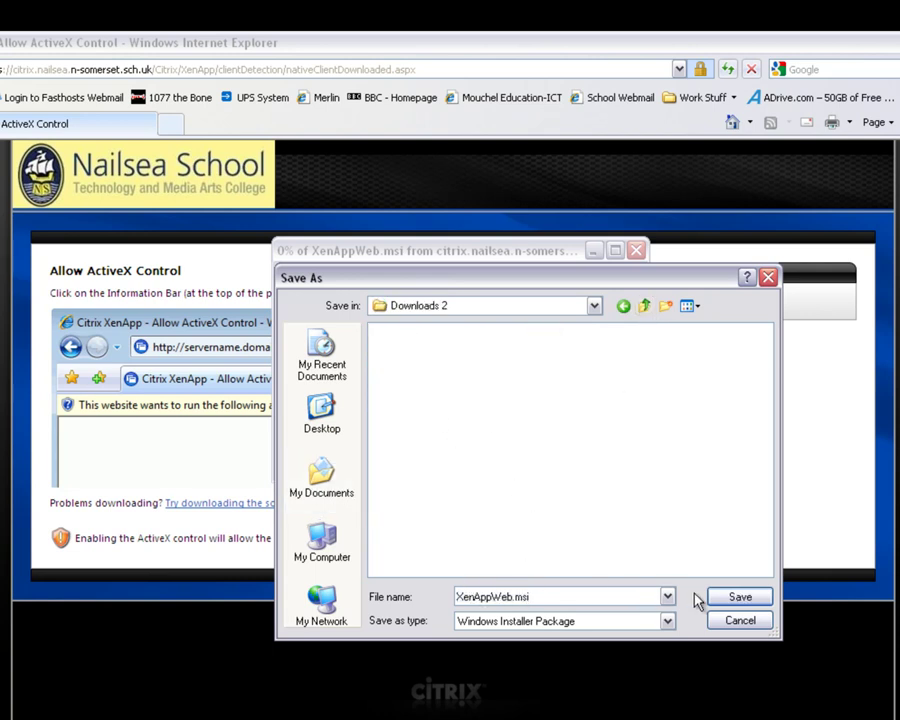
click(728, 596)
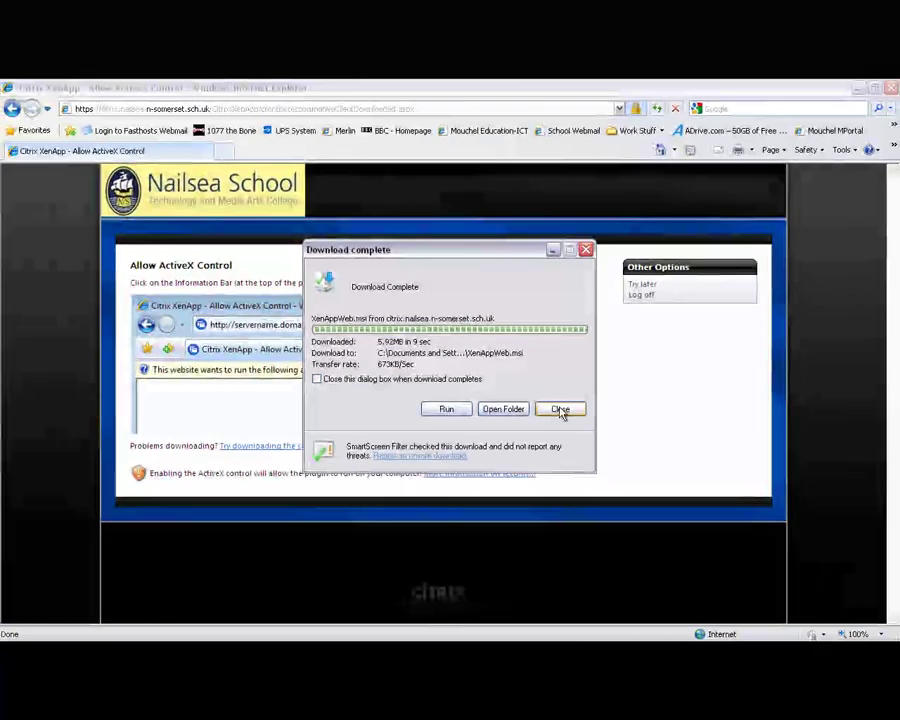
click(560, 410)
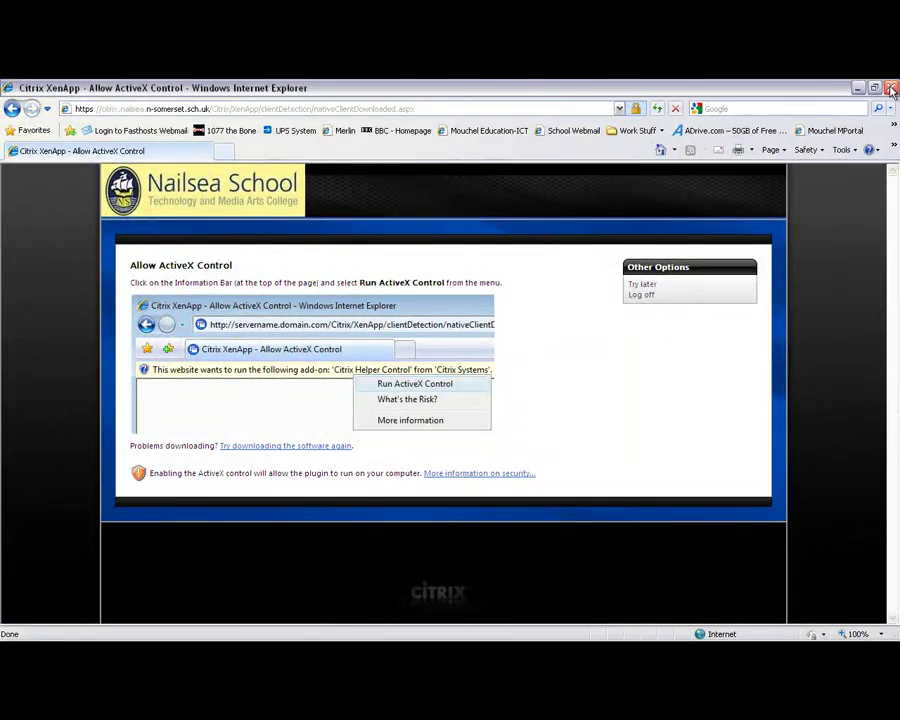
click(892, 90)
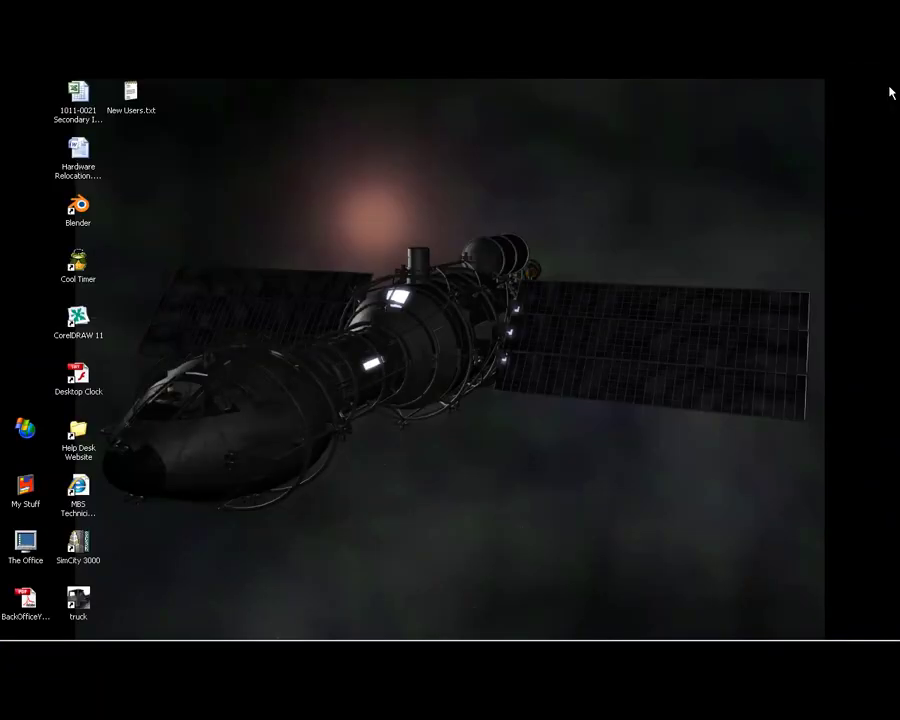
Run XenAppWeb.msi from Downloads 2 to install the Citrix XenApp Web Plugin, then close the folder
key(super)
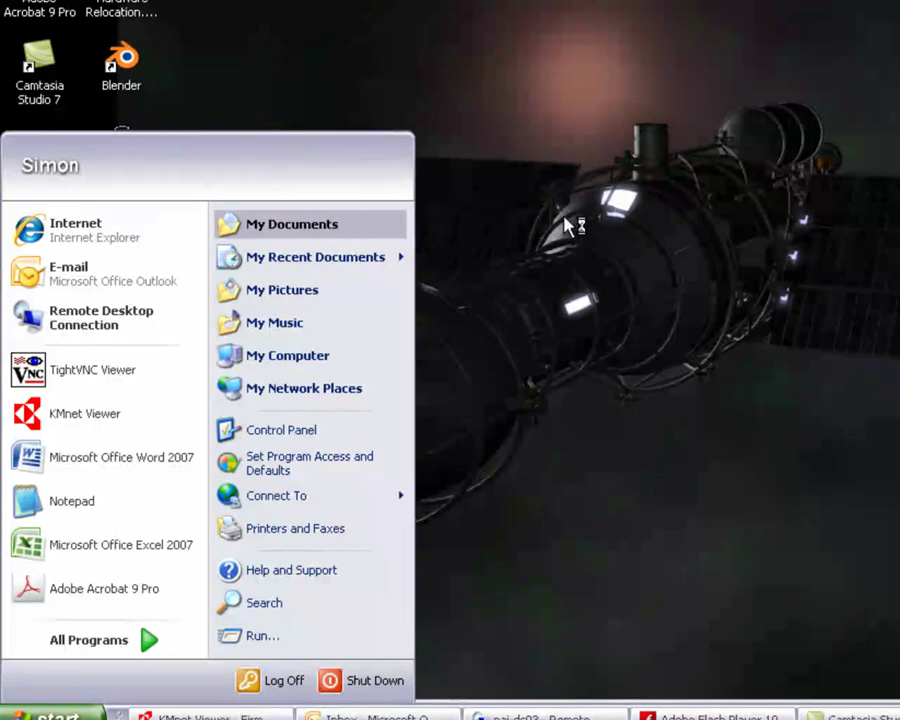
click(577, 225)
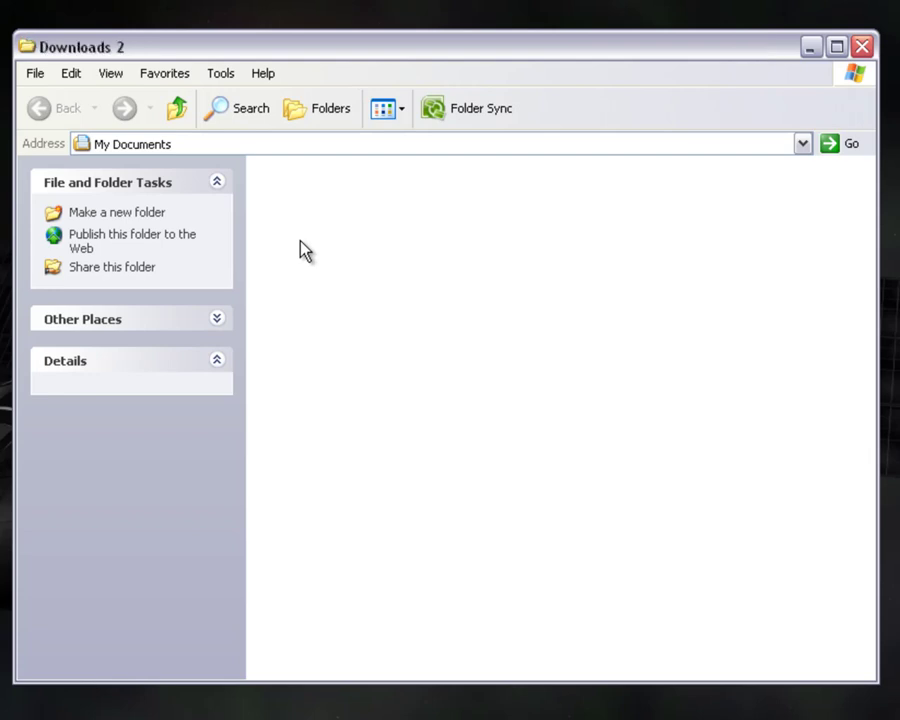
double_click(289, 172)
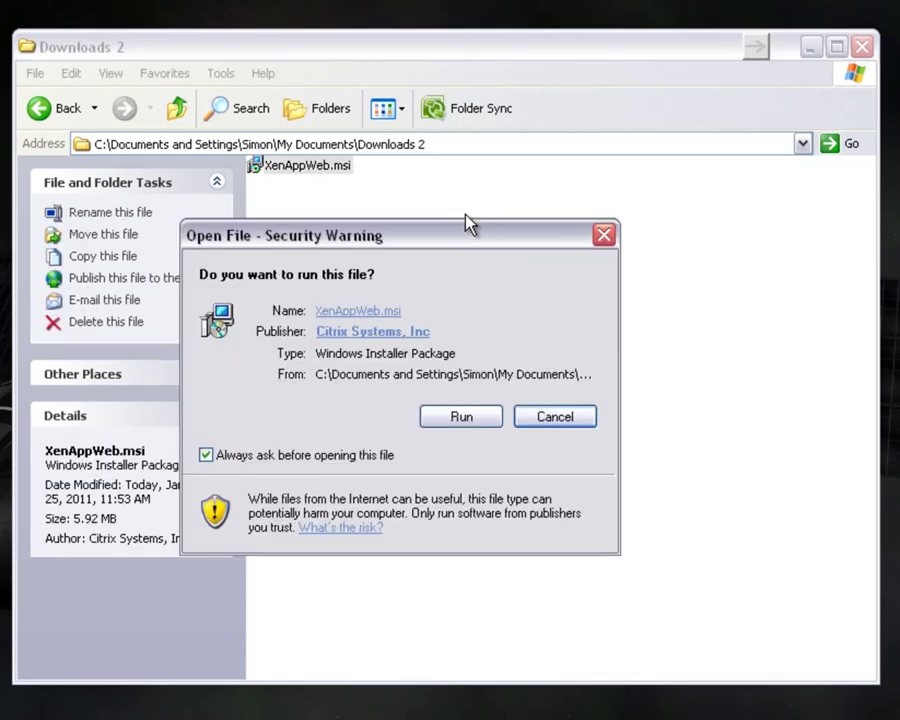
click(472, 418)
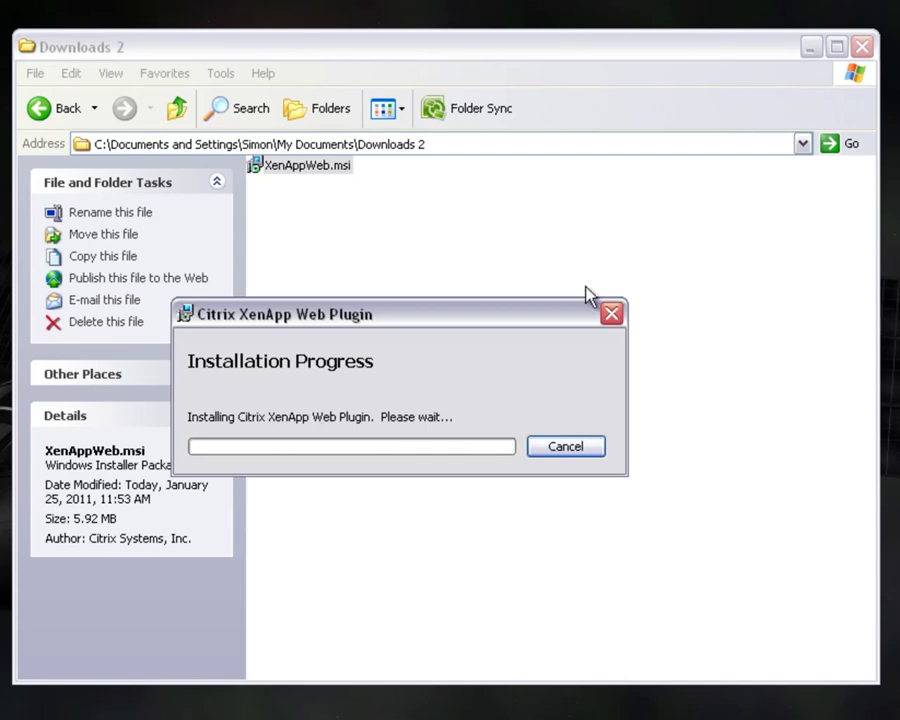
click(862, 47)
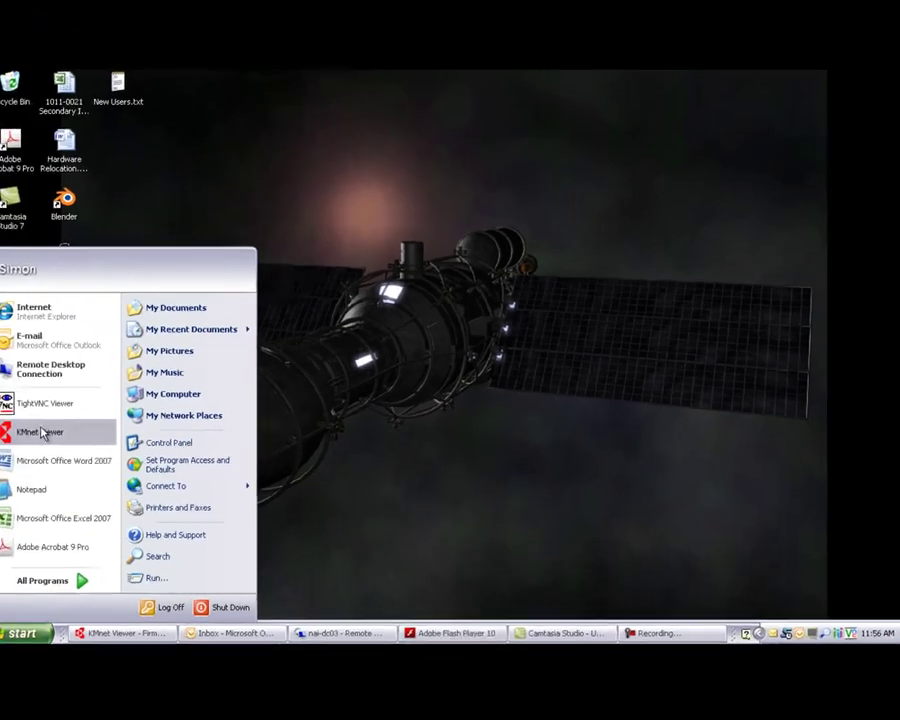
Enter the user name and password on the Nailsea School Citrix page and log on
click(343, 320)
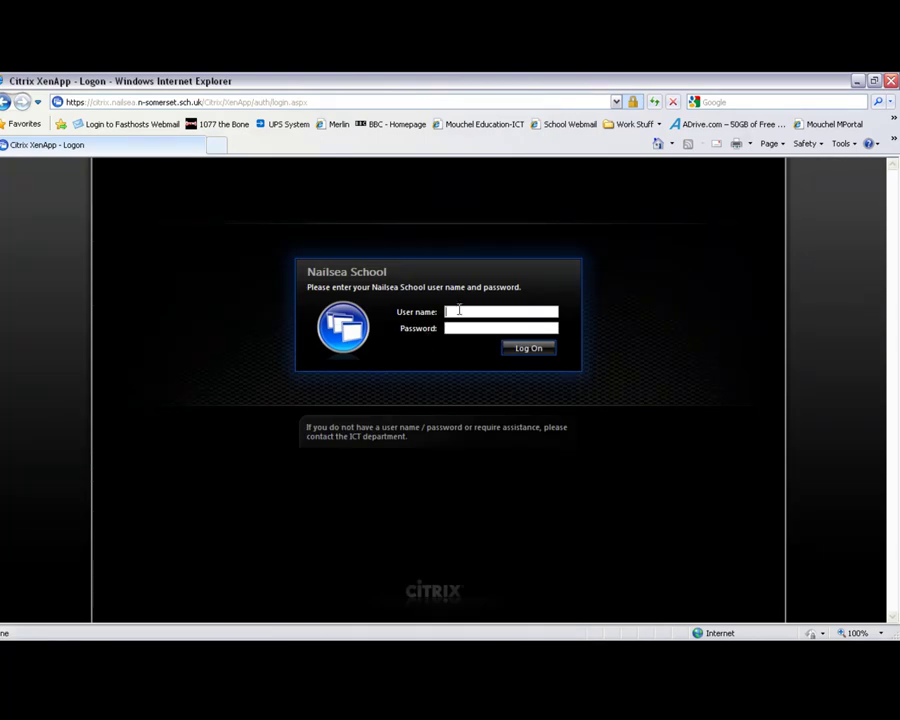
key(Tab)
text(***)
key(BackSpace)
key(BackSpace)
key(BackSpace)
text(**************)
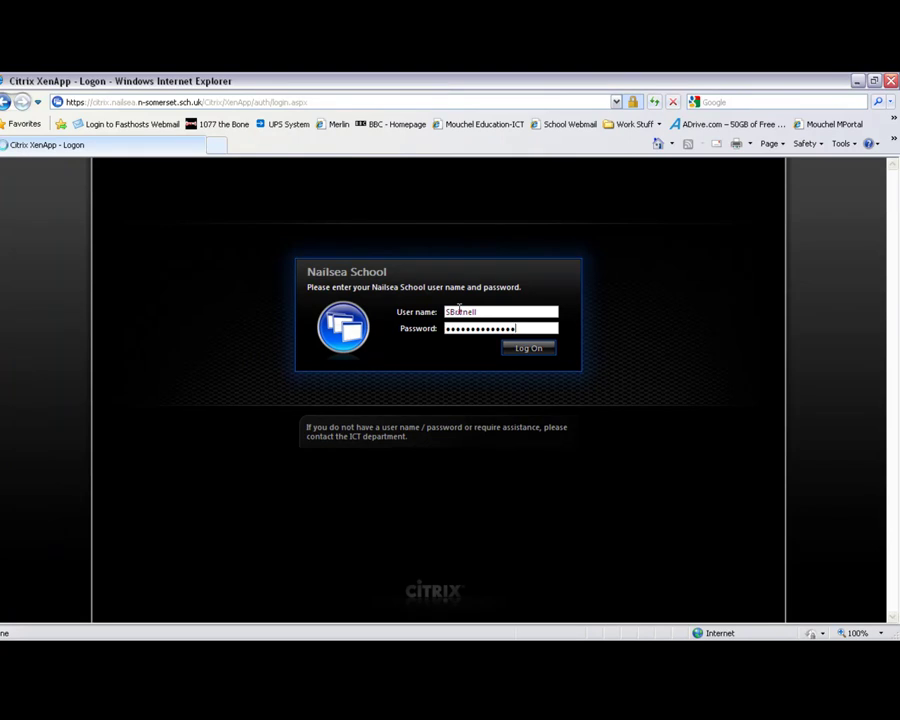
click(546, 348)
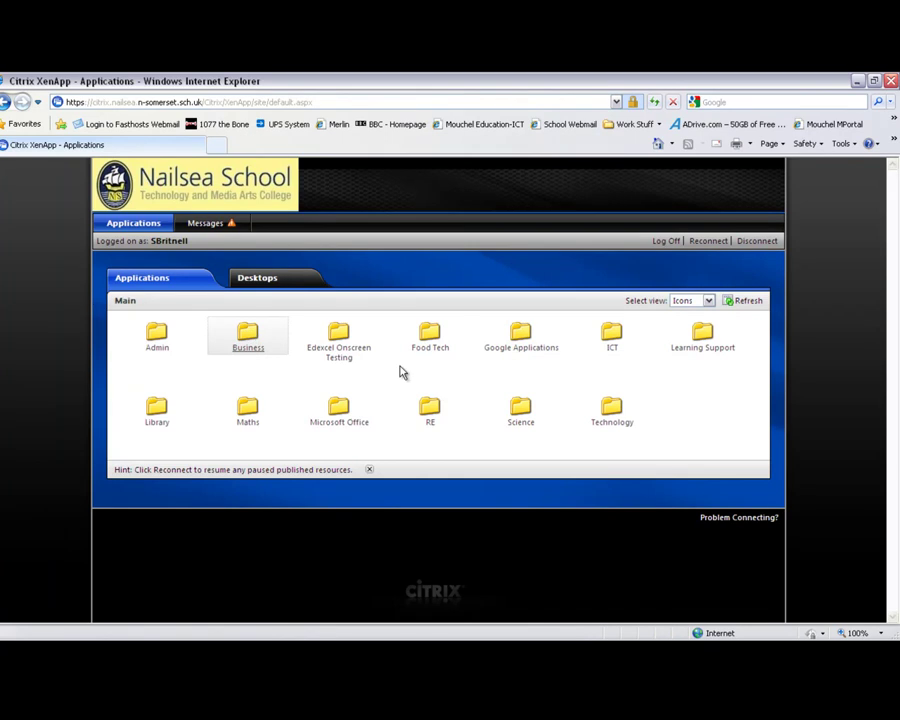
click(612, 409)
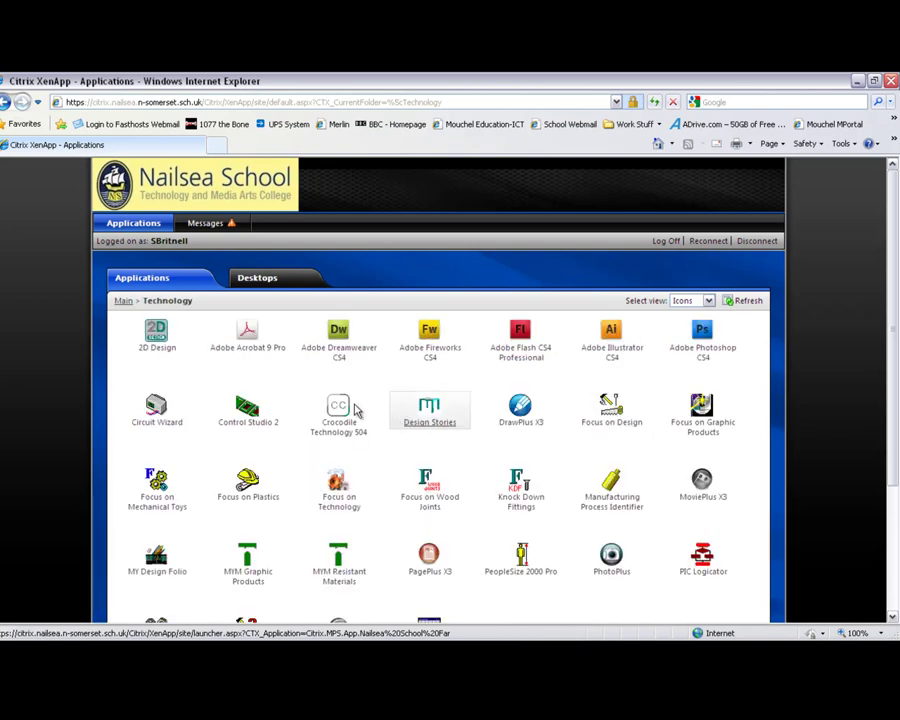
scroll(536, 502, down, 1)
scroll(347, 354, down, 1)
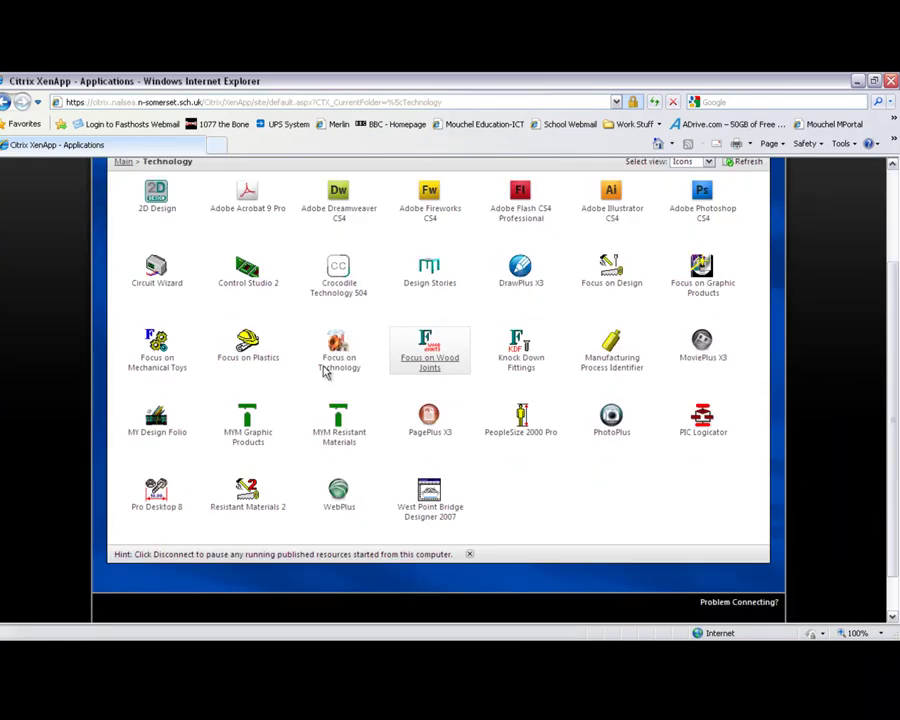
scroll(330, 370, up, 2)
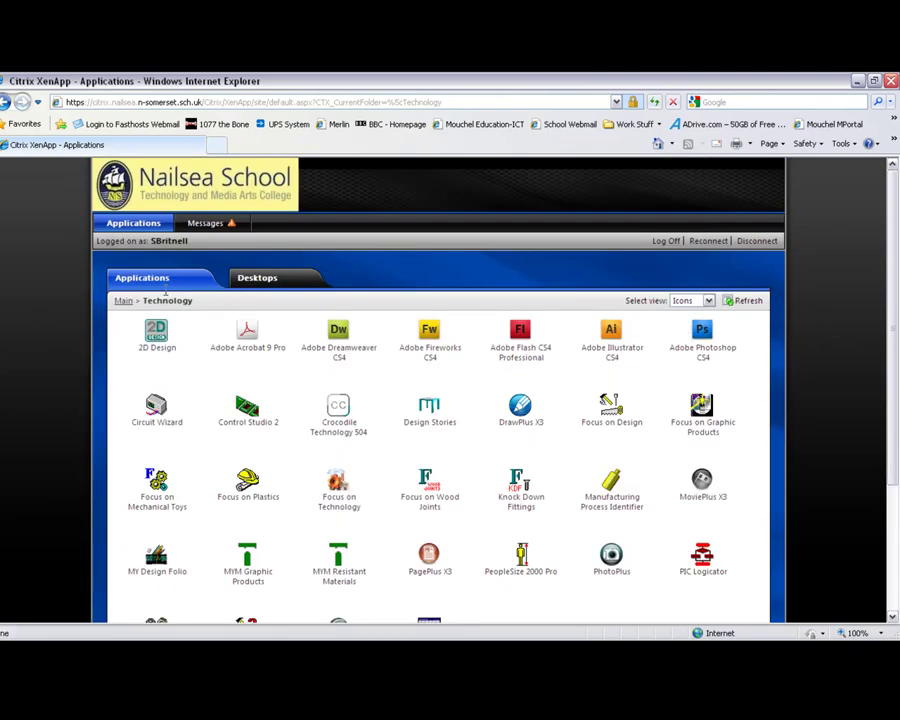
click(123, 300)
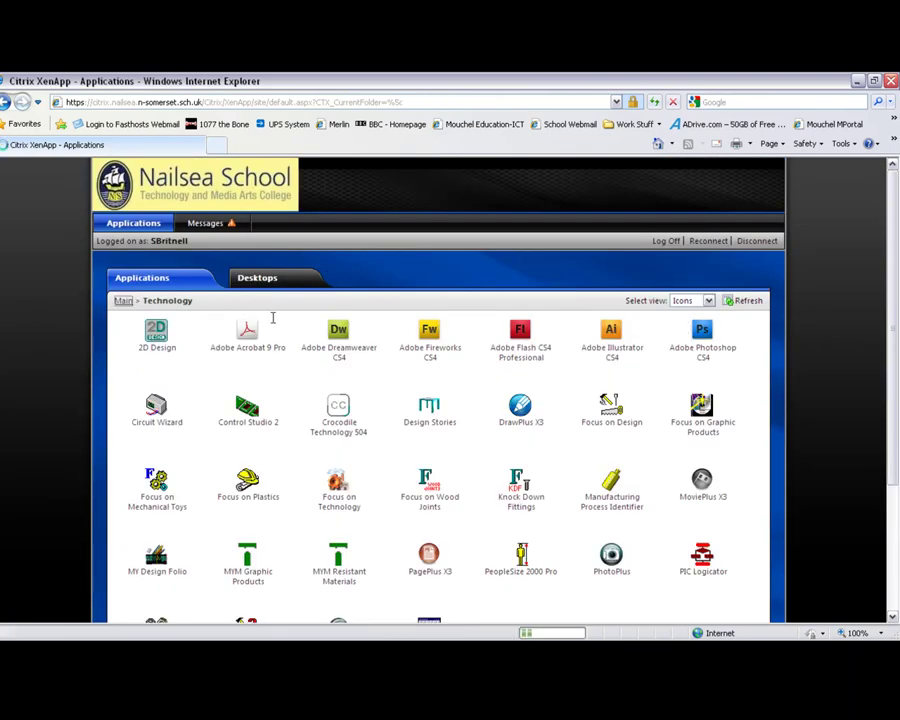